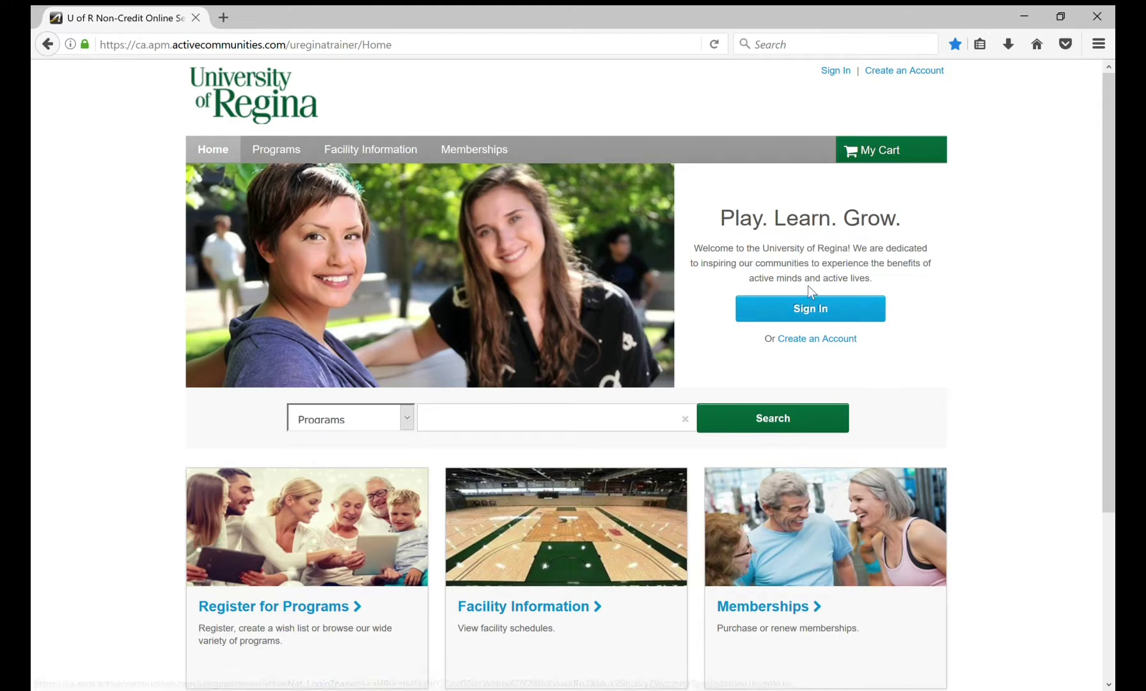
# Step: Go to the ActiveNet login page from the University of Regina home page
pyautogui.click(825, 313)
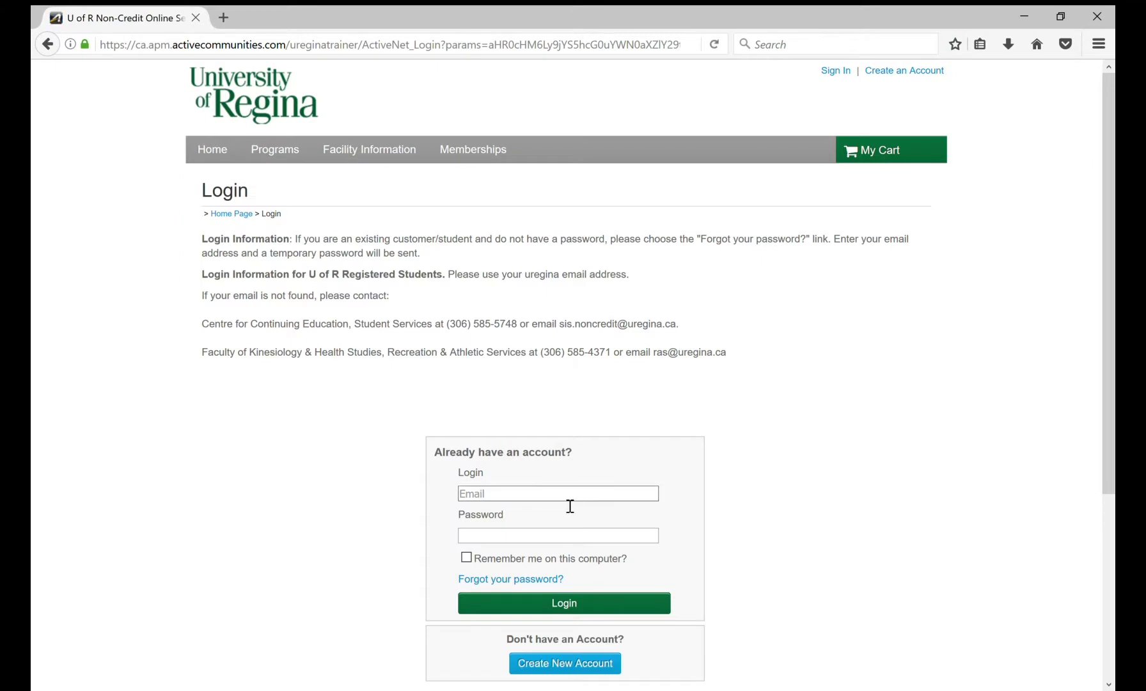
# Step: Log in with the instructor's e-mail and password, then go to the Account Options page
pyautogui.click(570, 503)
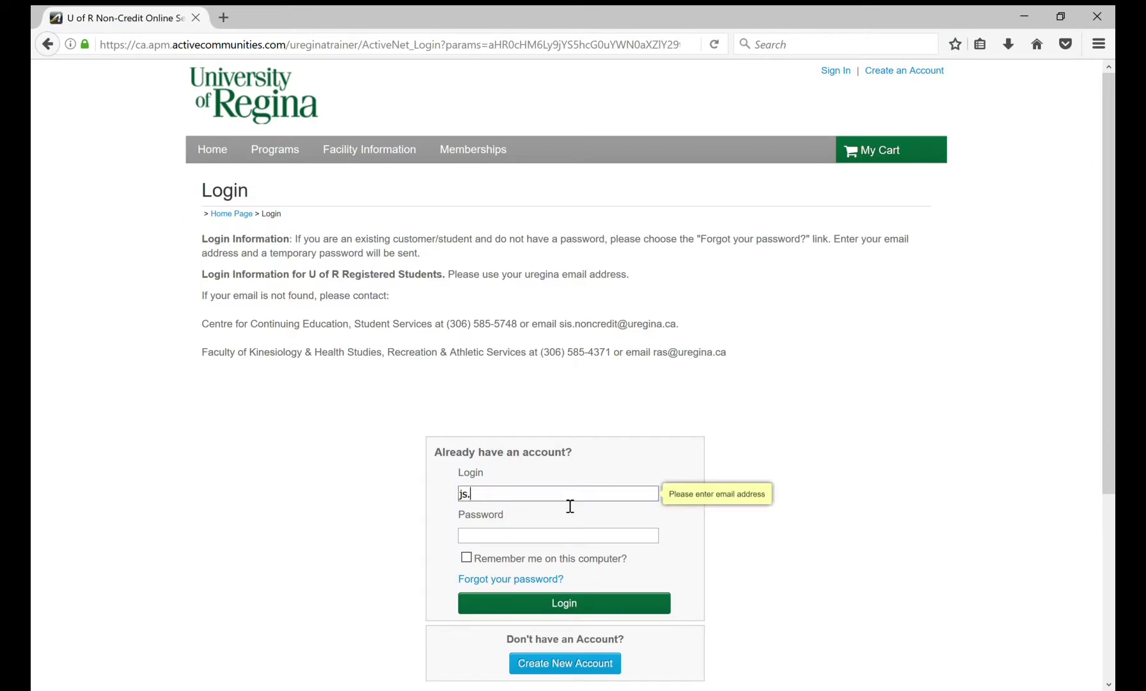
pyautogui.press('Tab')
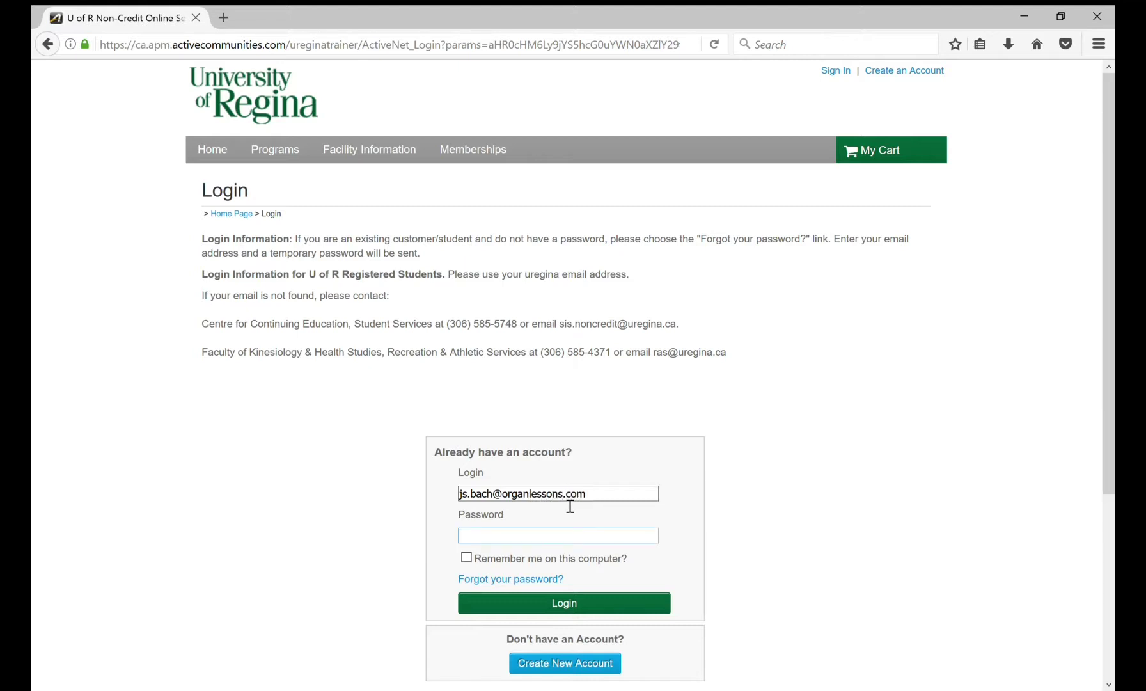
pyautogui.write('••••••••••')
pyautogui.press('Return')
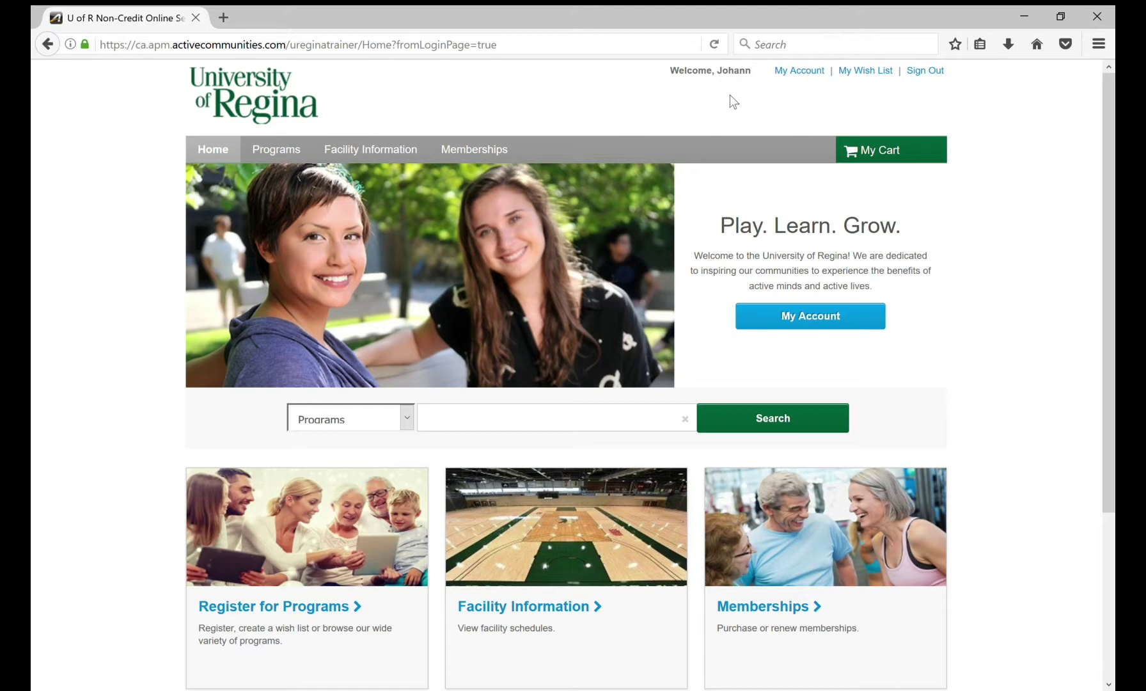
pyautogui.click(810, 321)
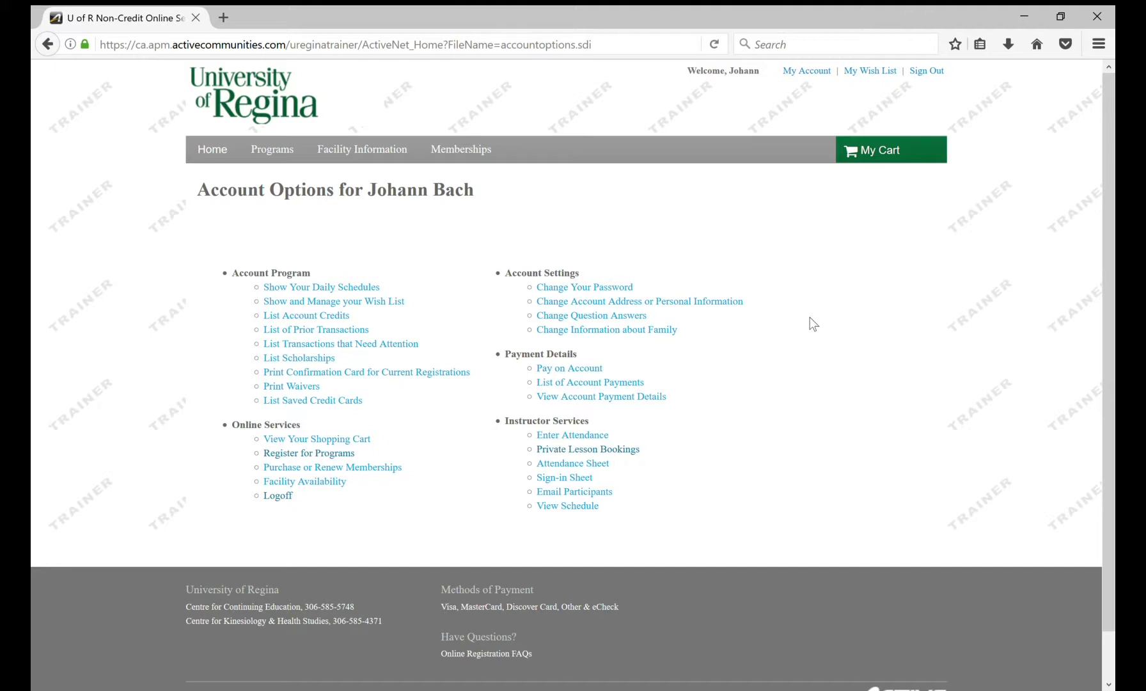
# Step: Start a Private Lesson Bookings report with lesson dates August 1 2017 to August 31 2017
pyautogui.click(625, 455)
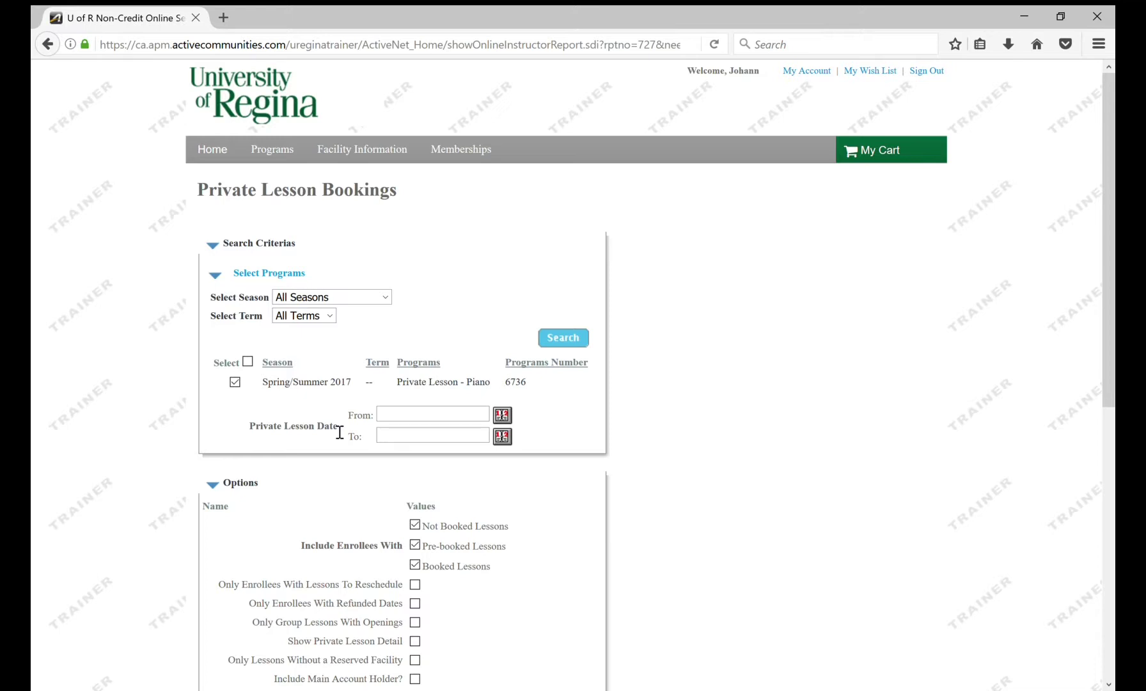
pyautogui.click(400, 421)
pyautogui.write('August 1 2017')
pyautogui.press('Tab')
pyautogui.write('August 31 2017')
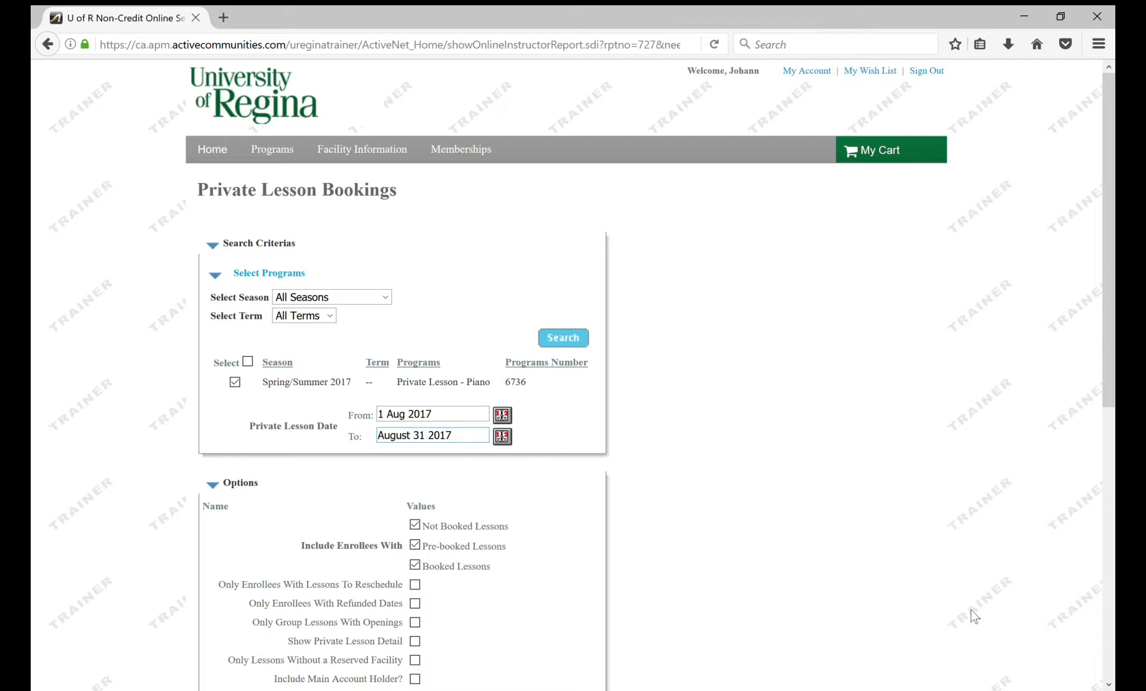
# Step: Enable Show Private Lesson Detail in the report Options
pyautogui.scroll(-5, 1111, 684)
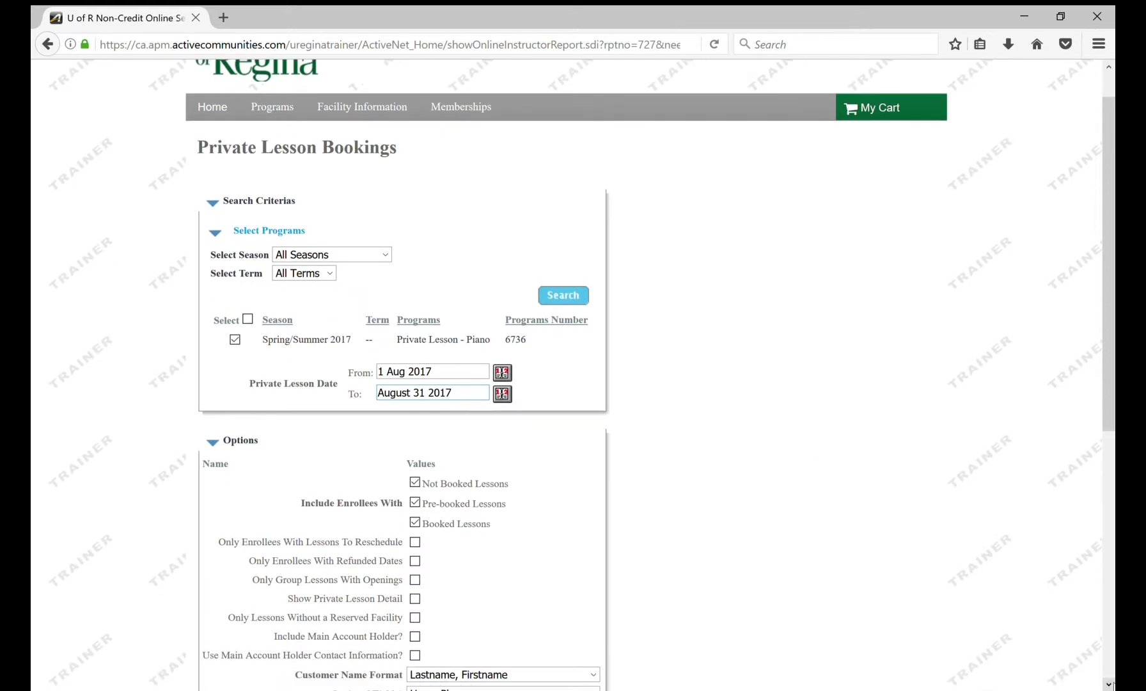
pyautogui.scroll(-3, 1111, 685)
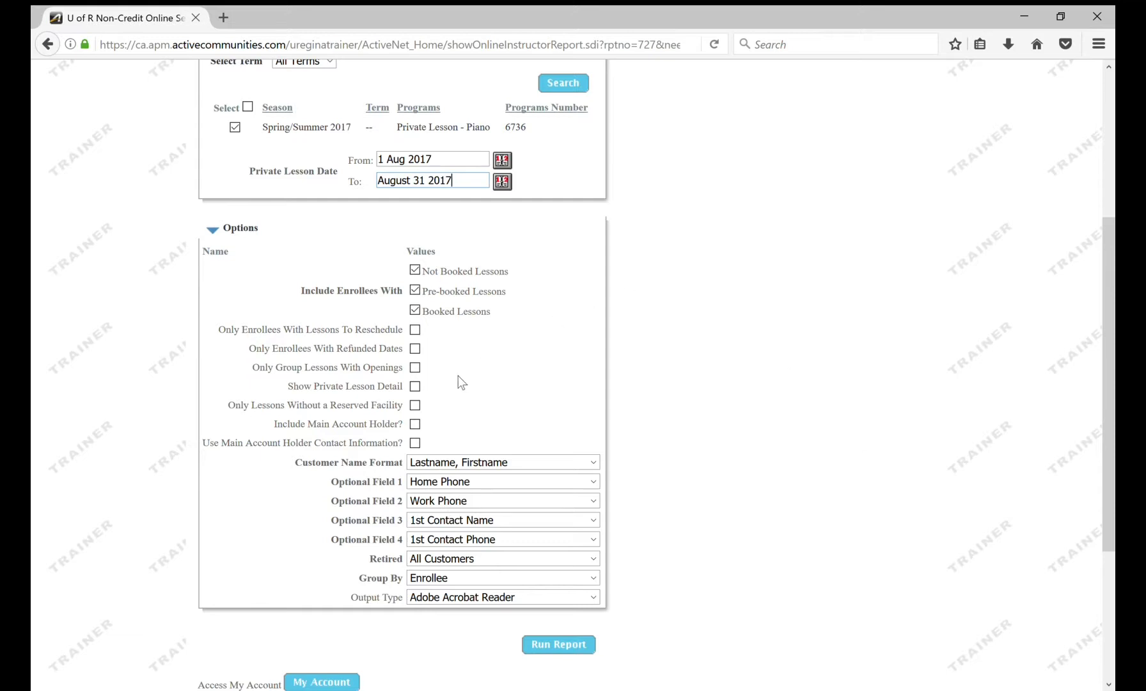
pyautogui.click(414, 387)
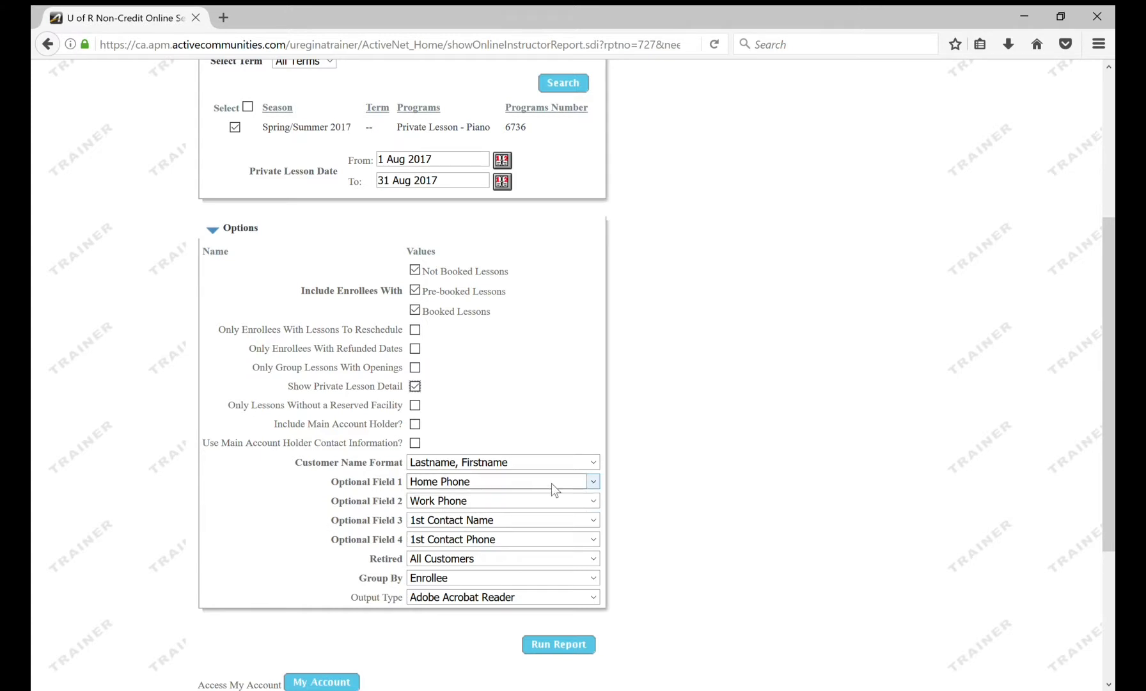
# Step: Set Optional Fields 2–4 to Customer Email, Customer Date of Birth and Payer Name, then run the report
pyautogui.click(593, 502)
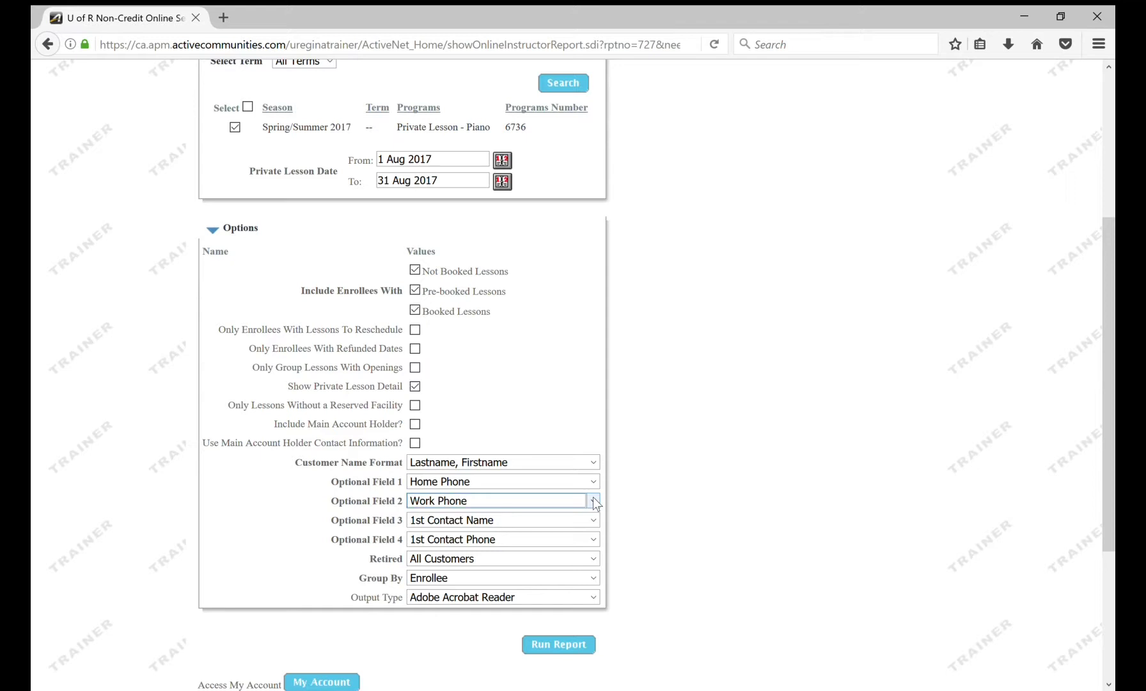
pyautogui.click(511, 244)
pyautogui.click(592, 520)
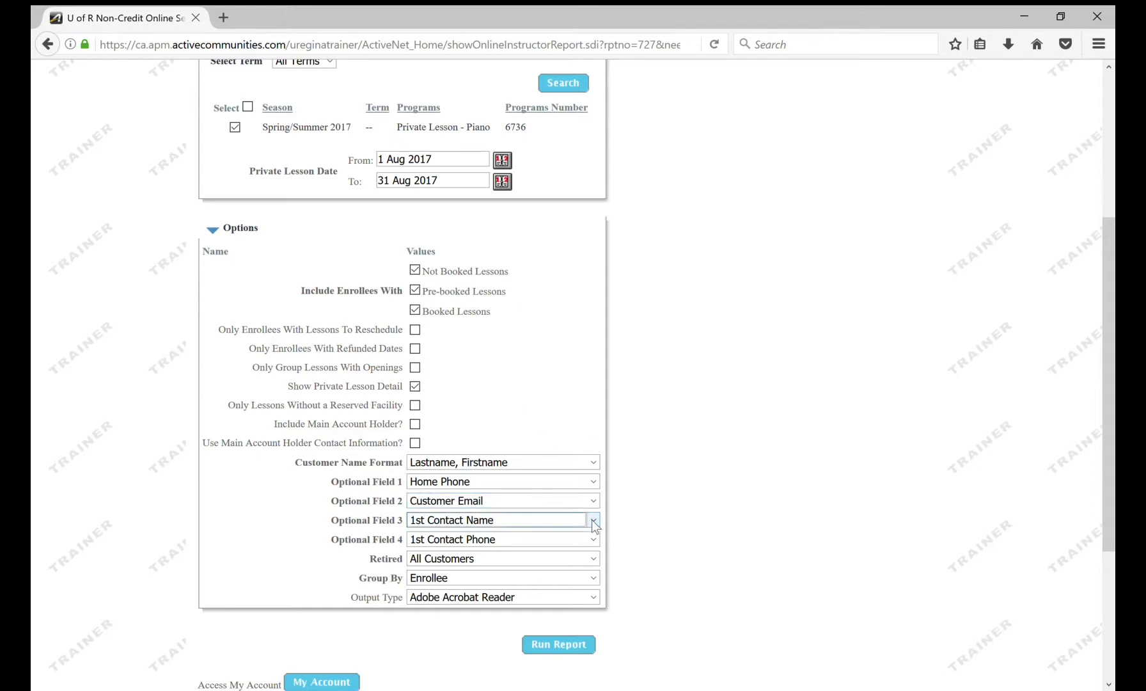
pyautogui.click(529, 244)
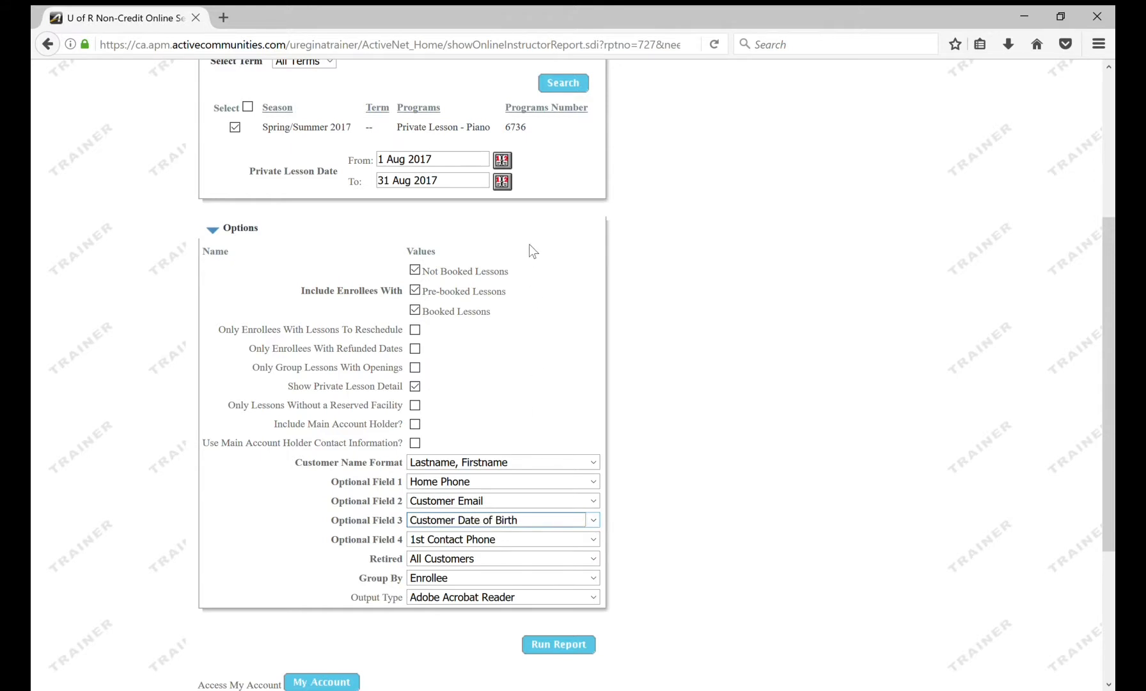
pyautogui.click(594, 539)
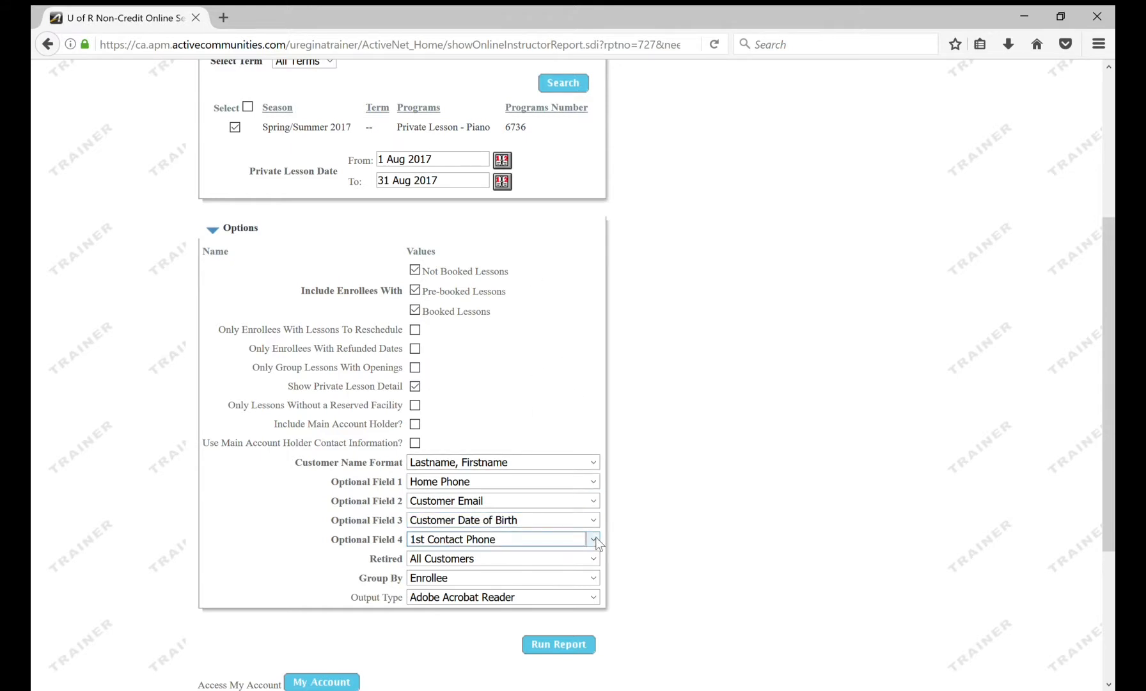
pyautogui.click(566, 495)
pyautogui.click(559, 645)
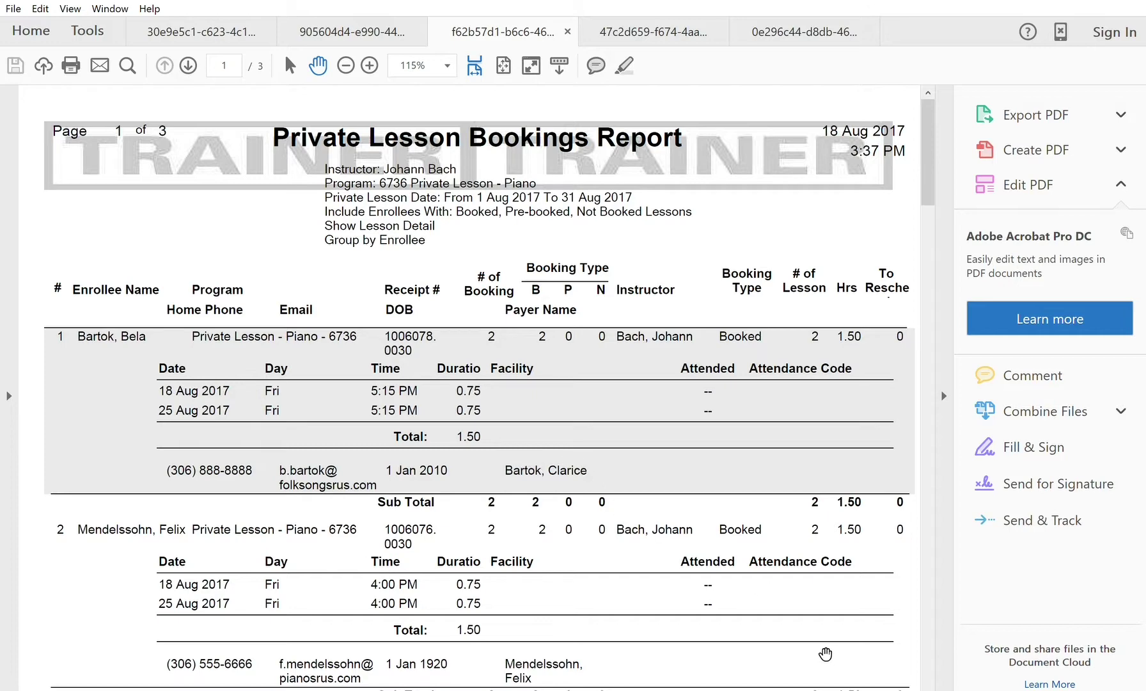
# Step: Scroll through the enrollee-grouped PDF to review each enrollee's August lesson detail
pyautogui.click(928, 686)
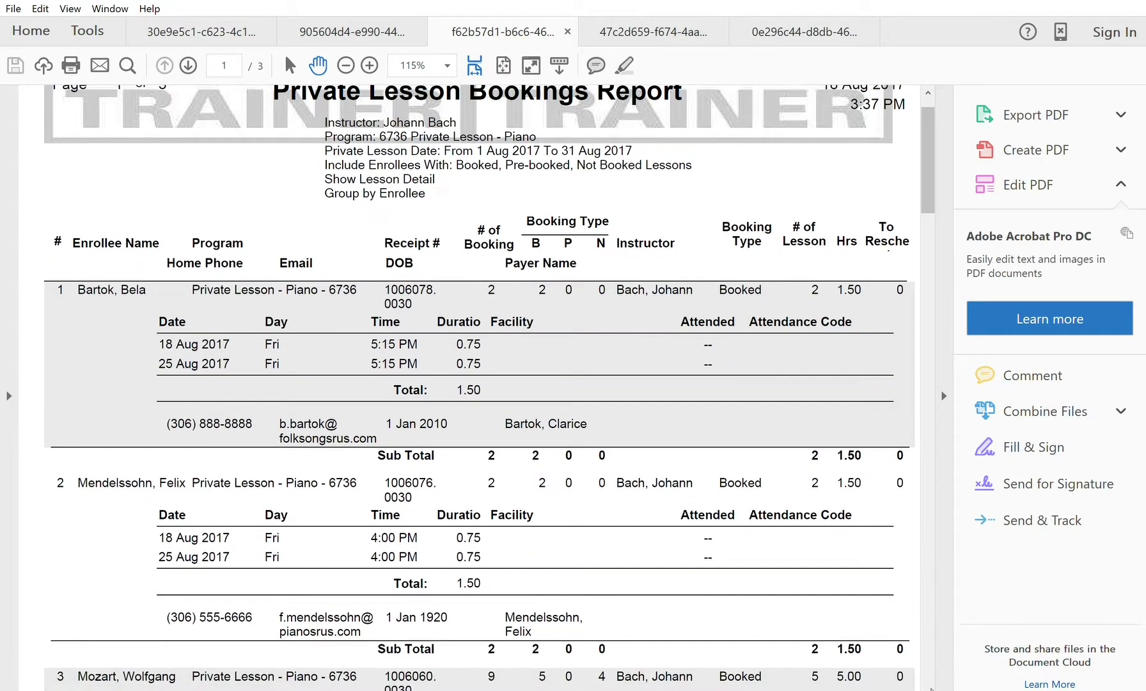
pyautogui.moveTo(928, 686); pyautogui.dragTo(928, 685)
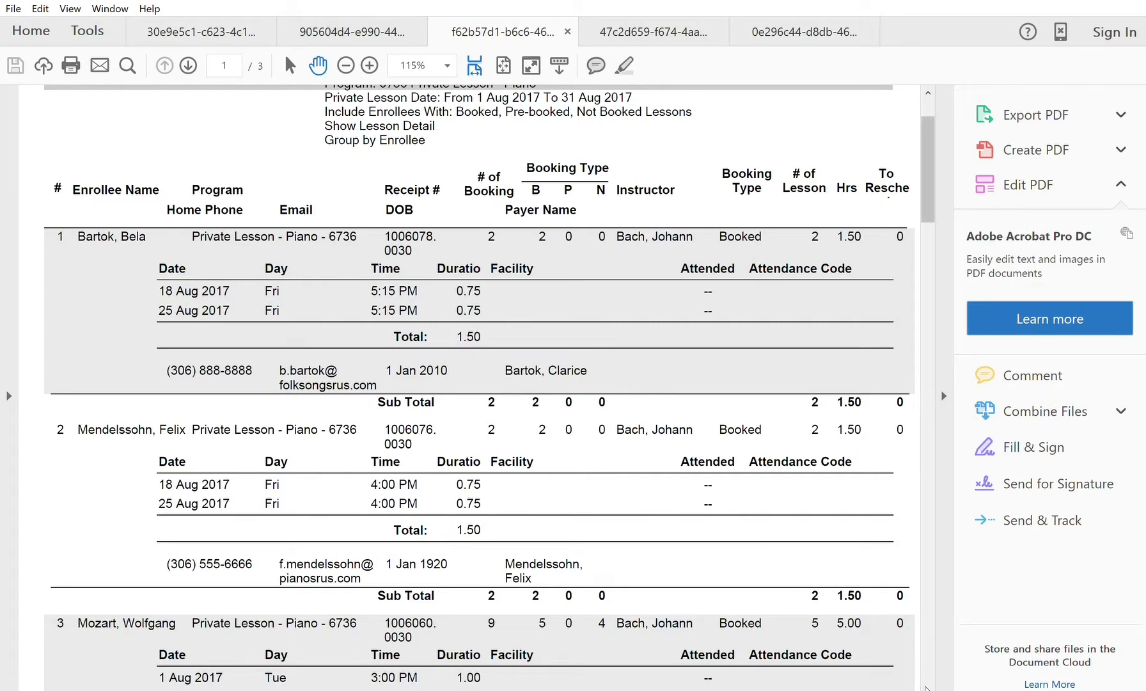
pyautogui.scroll(-5, 925, 687)
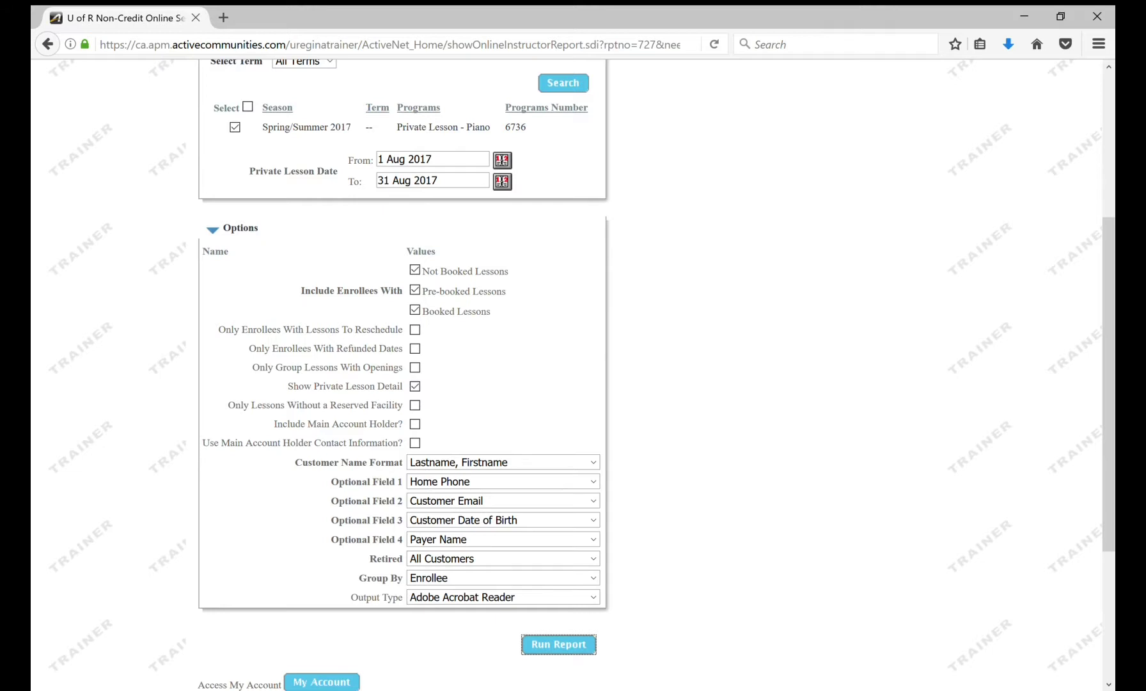
# Step: Change Group By to Lesson Date and rerun the report
pyautogui.click(592, 582)
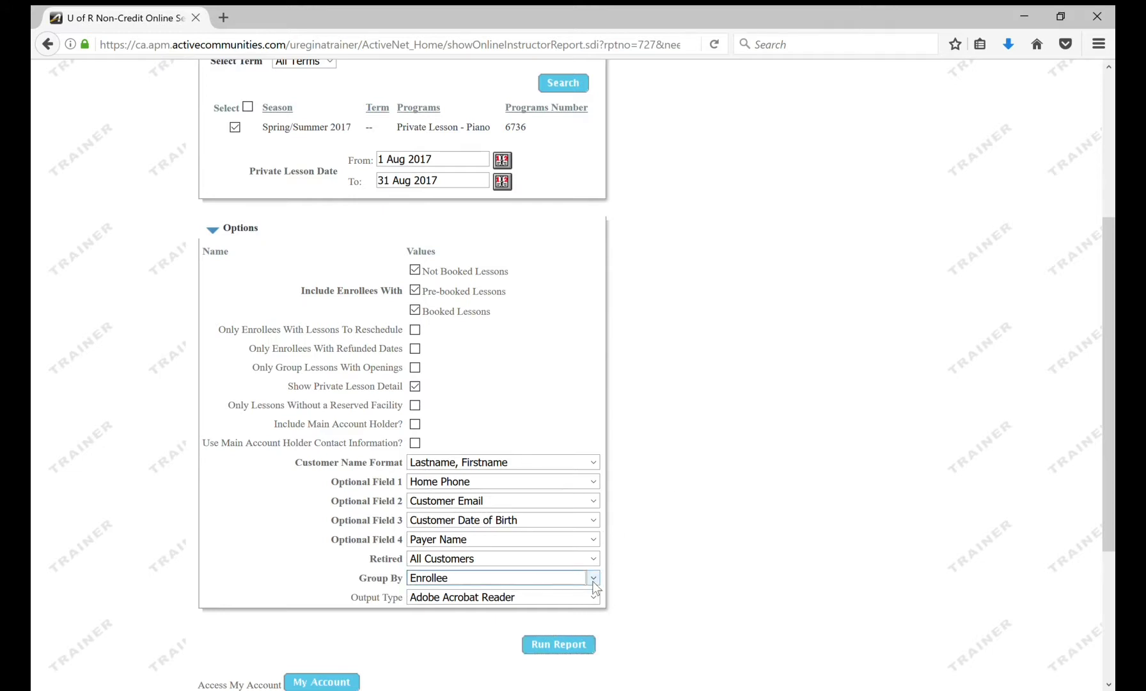
pyautogui.press('Down')
pyautogui.click(570, 646)
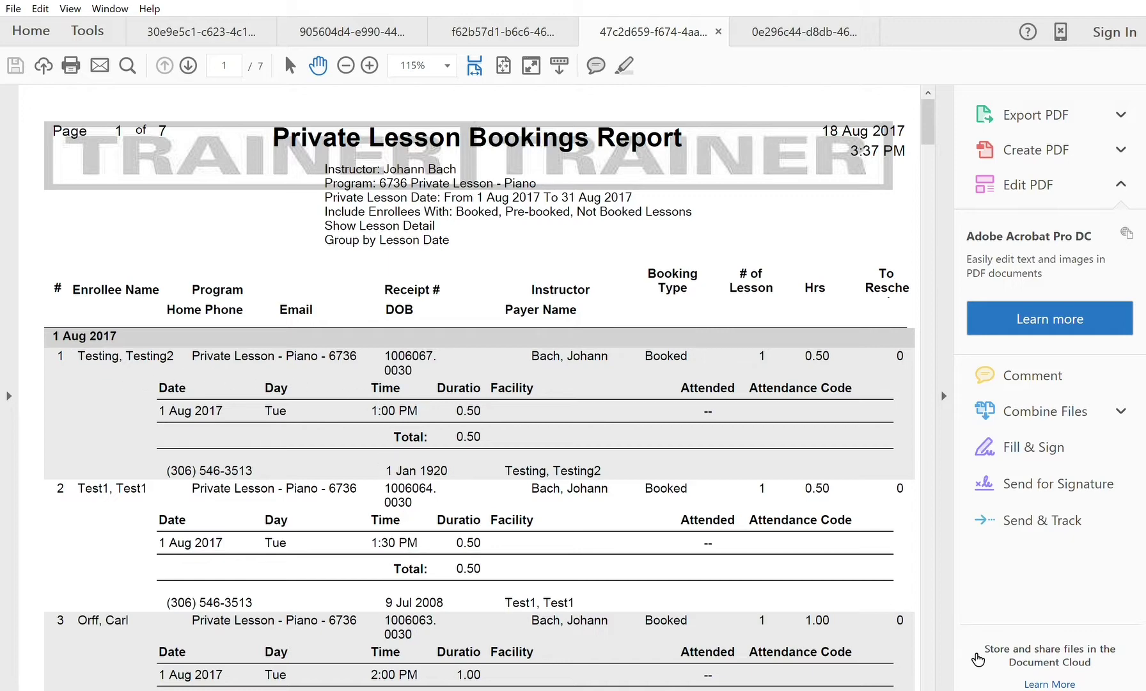
# Step: Scroll the lesson-date PDF through the 1 Aug 2017 lesson rows
pyautogui.click(928, 685)
pyautogui.moveTo(929, 684); pyautogui.dragTo(930, 684)
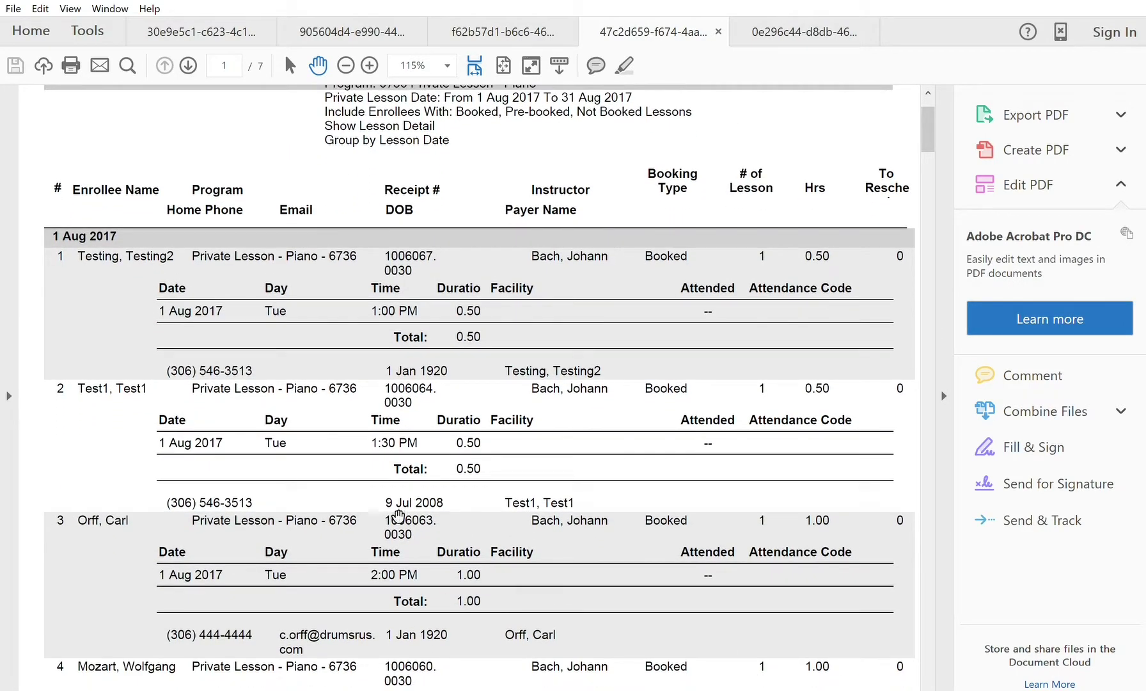
pyautogui.click(929, 685)
pyautogui.moveTo(929, 686); pyautogui.dragTo(929, 685)
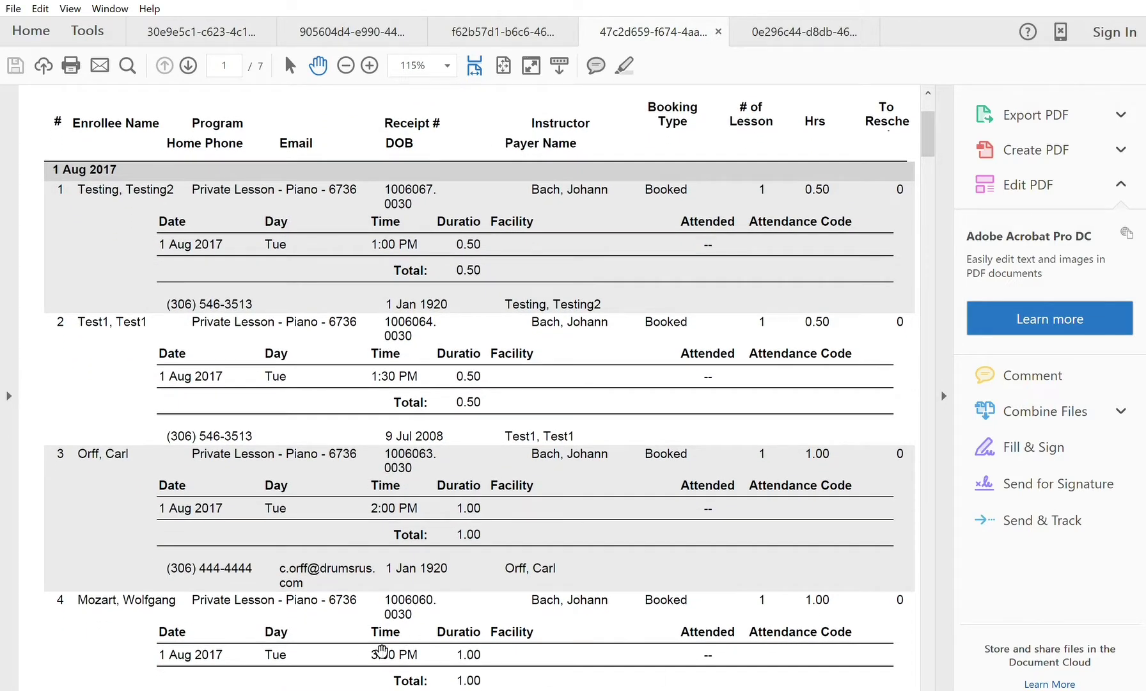
pyautogui.moveTo(930, 684); pyautogui.dragTo(929, 684)
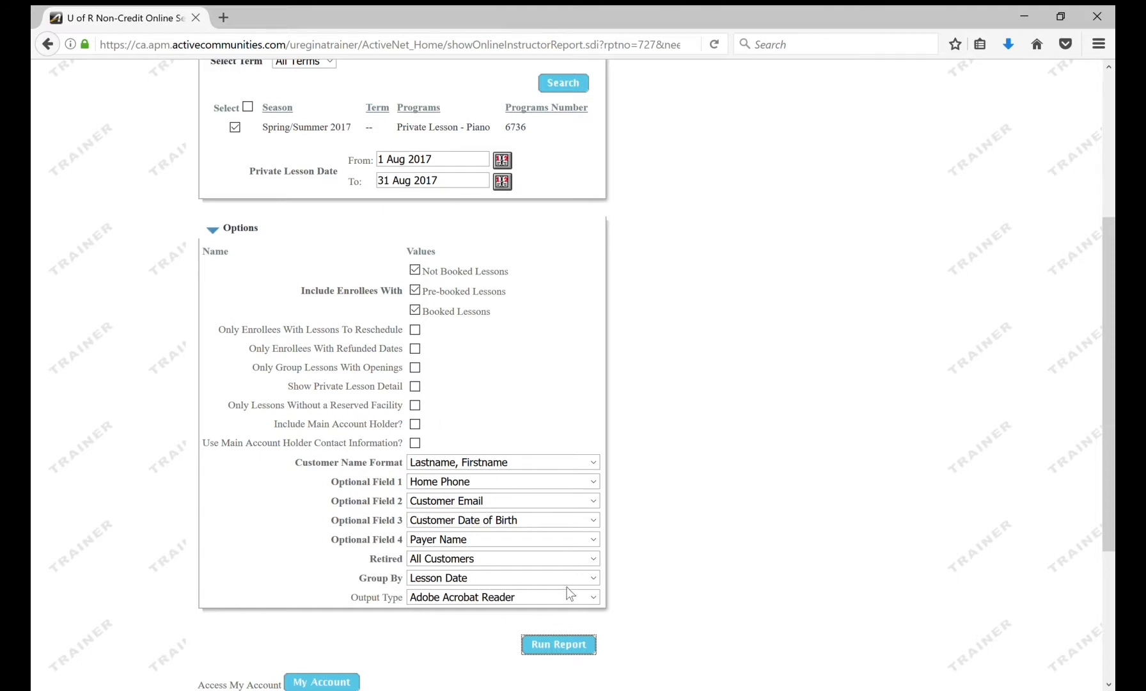
# Step: Change Group By back to Enrollee and rerun the report without lesson detail
pyautogui.click(594, 580)
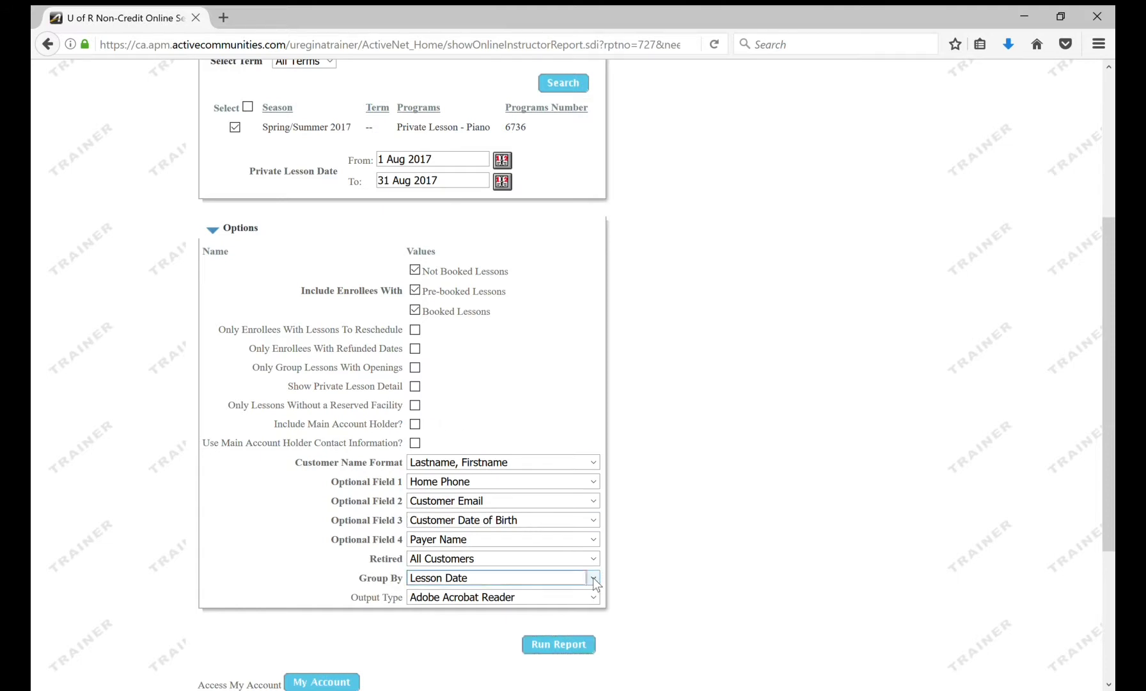
pyautogui.press('Down')
pyautogui.click(572, 645)
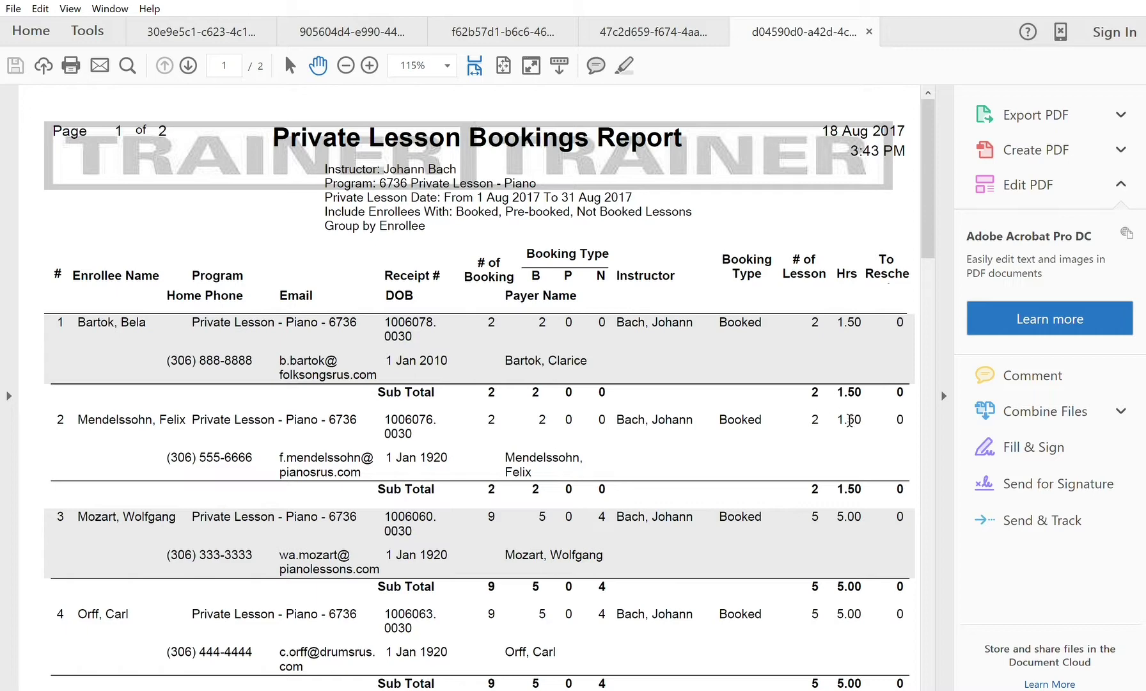
# Step: Scroll the summary PDF down to enrollee 10, with 5 lessons totalling 2.50 hours
pyautogui.click(928, 686)
pyautogui.click(929, 686)
pyautogui.scroll(-1, 932, 686)
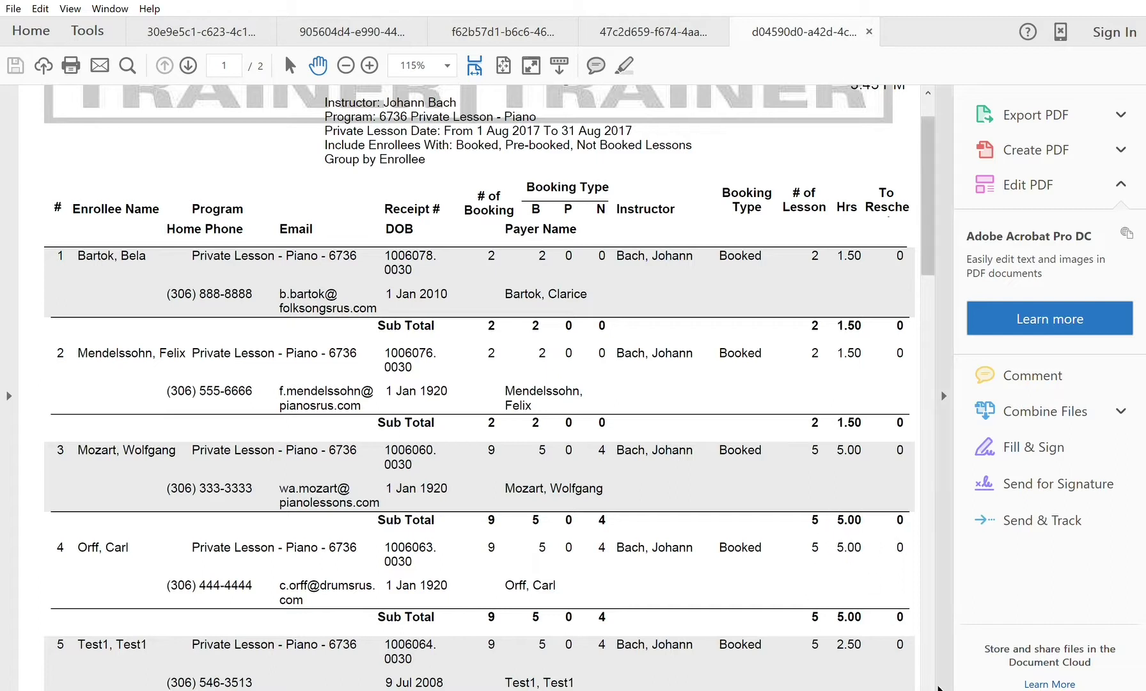
pyautogui.scroll(-3, 927, 686)
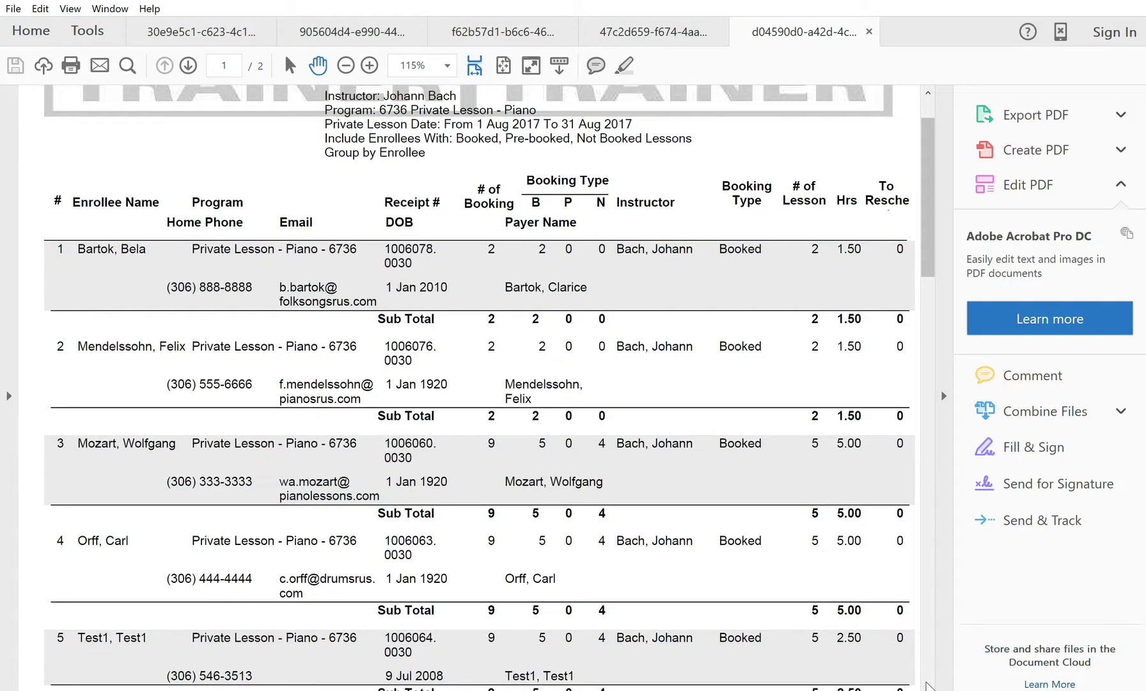
pyautogui.scroll(-12, 929, 686)
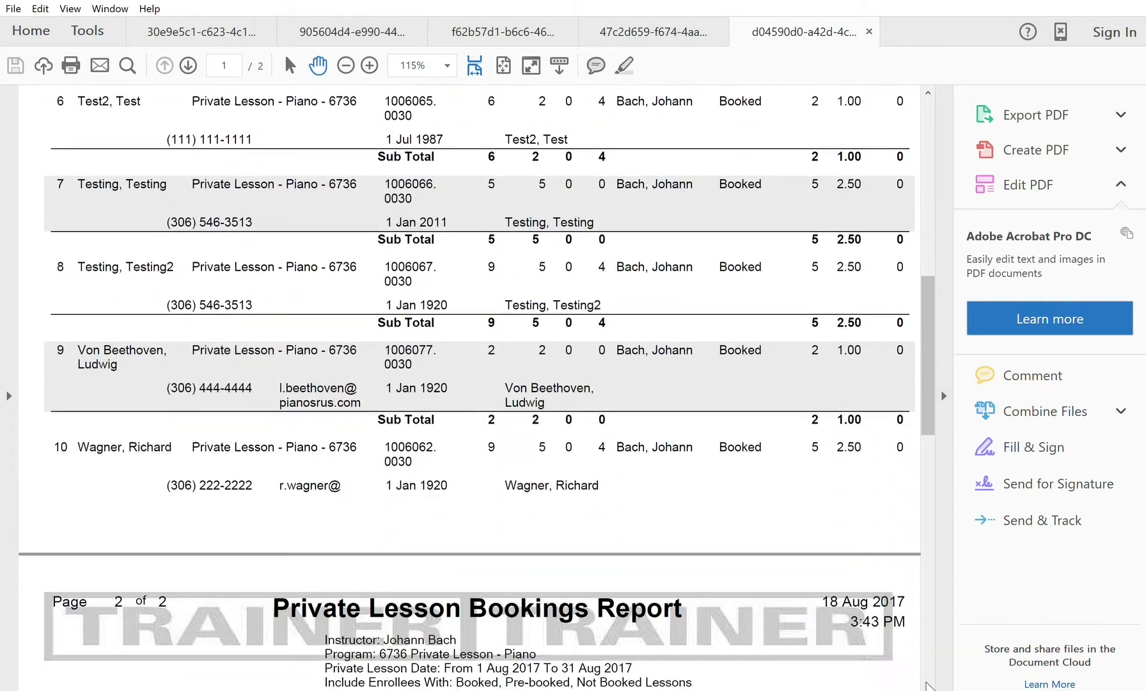